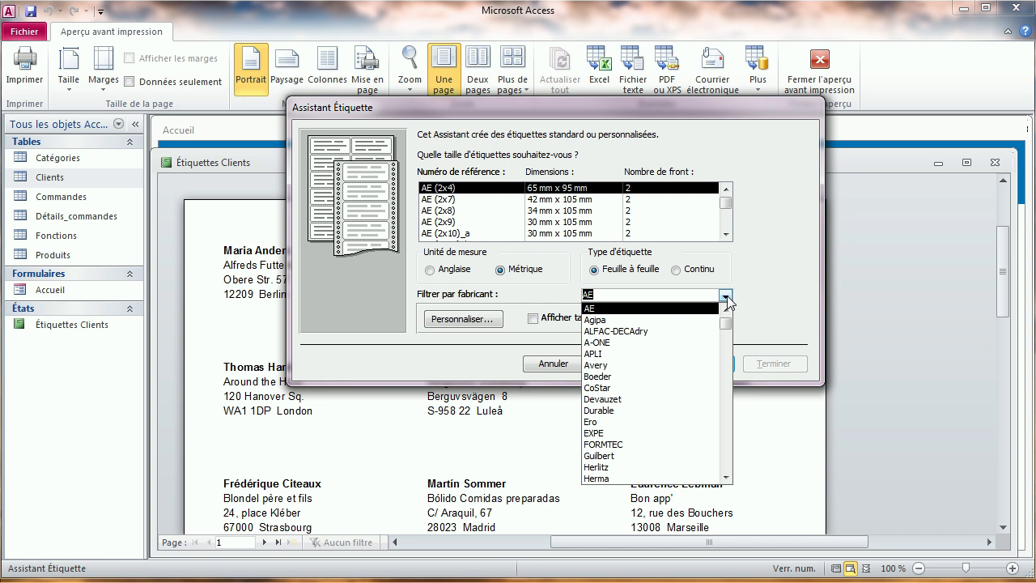
# Filter the label sizes by manufacturer Devauzet and review the dimensions of the custom label Étiquette1
pyautogui.click(620, 399)
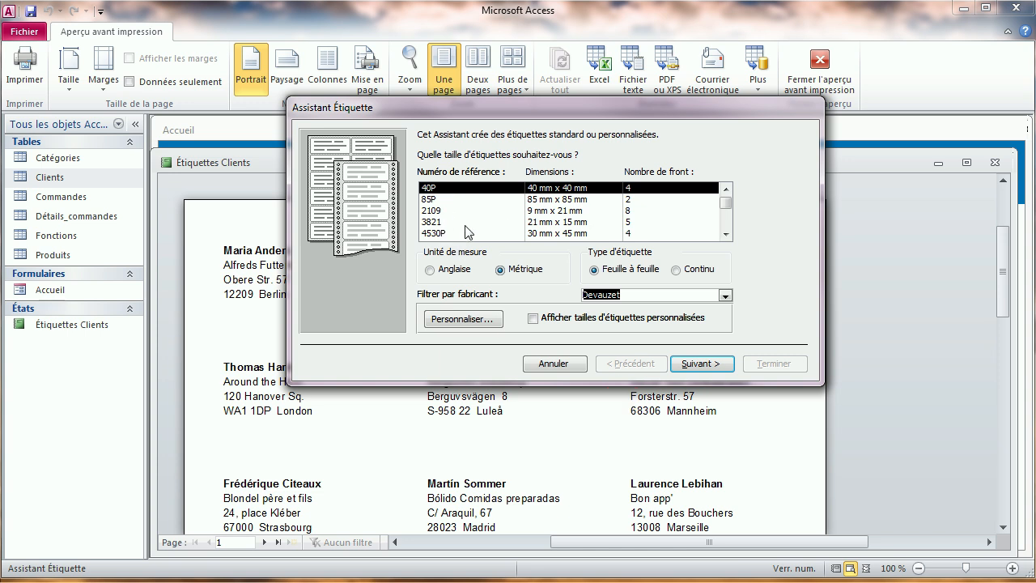
pyautogui.click(464, 320)
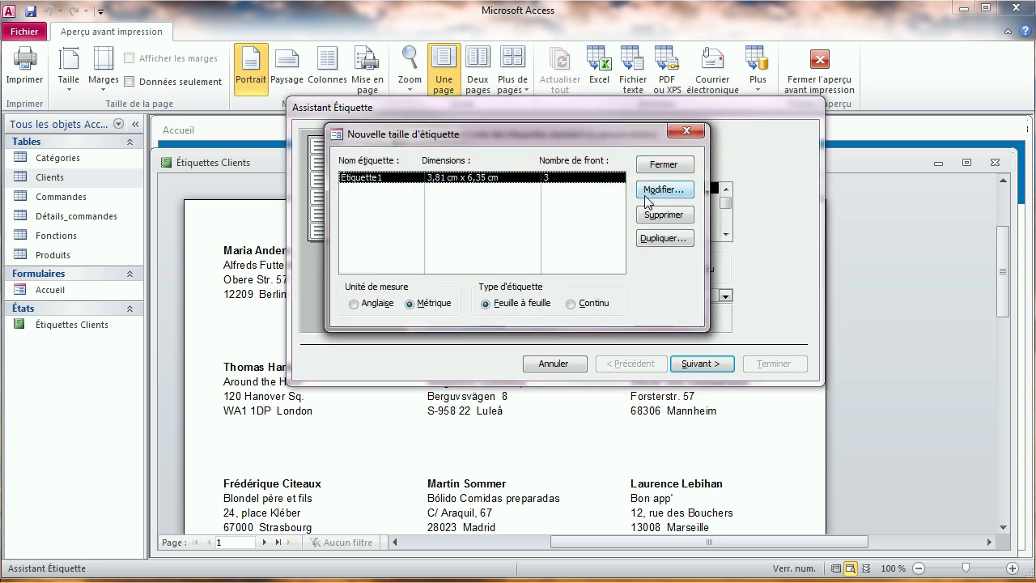
pyautogui.click(659, 193)
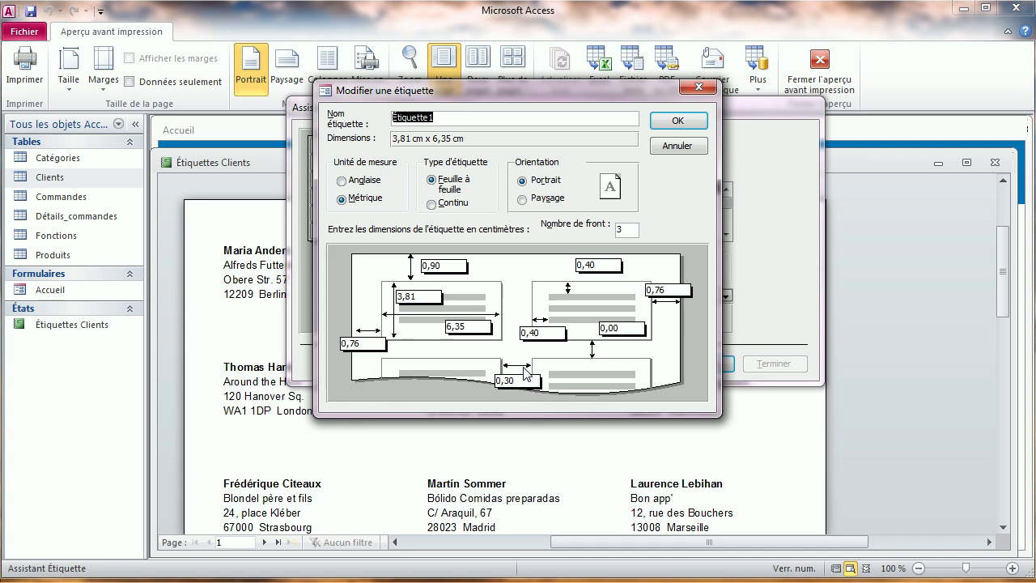
pyautogui.click(679, 121)
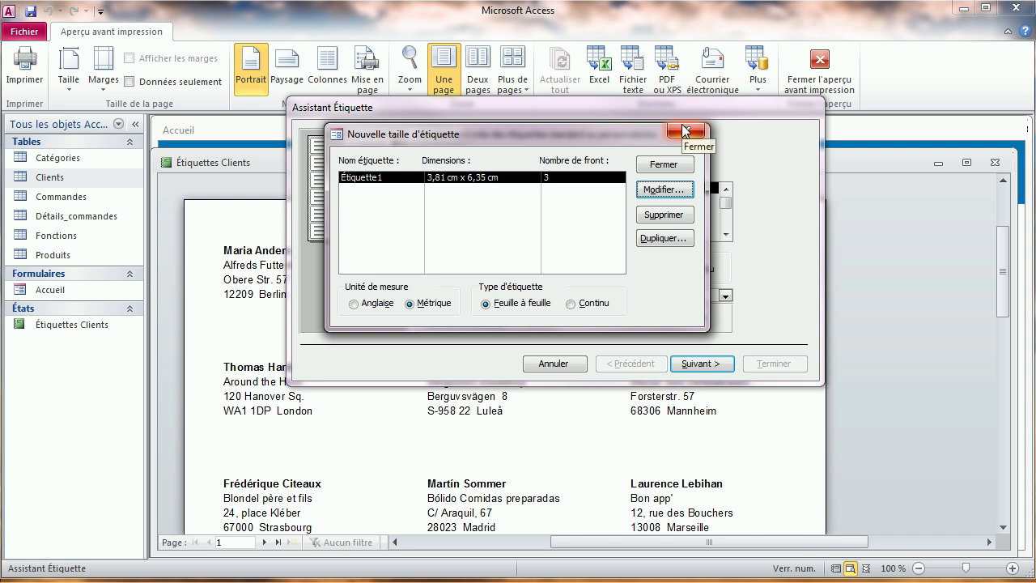
# Use the custom Étiquette1 size for the labels and keep the default Arial 10 text appearance
pyautogui.click(665, 165)
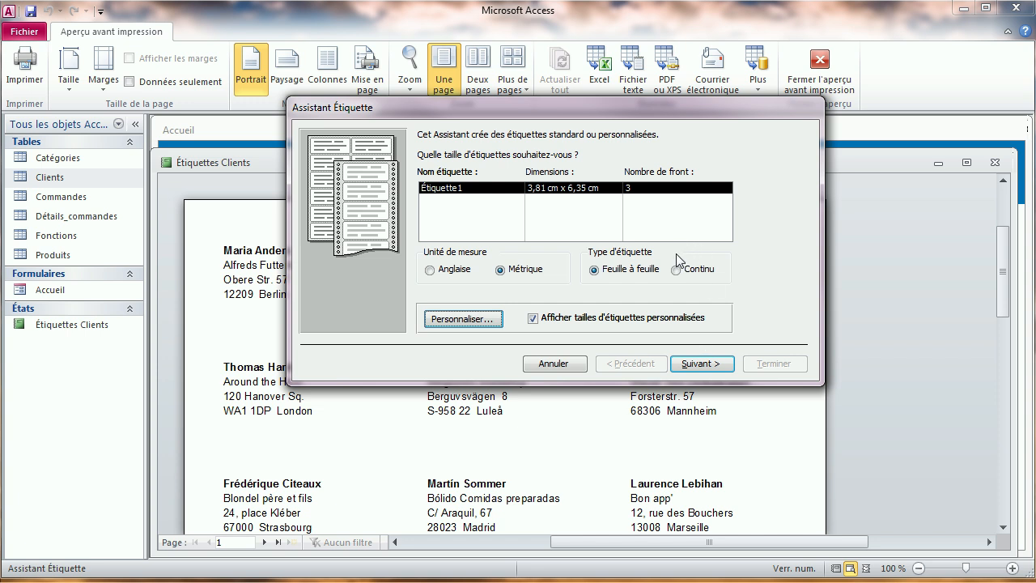
pyautogui.click(706, 363)
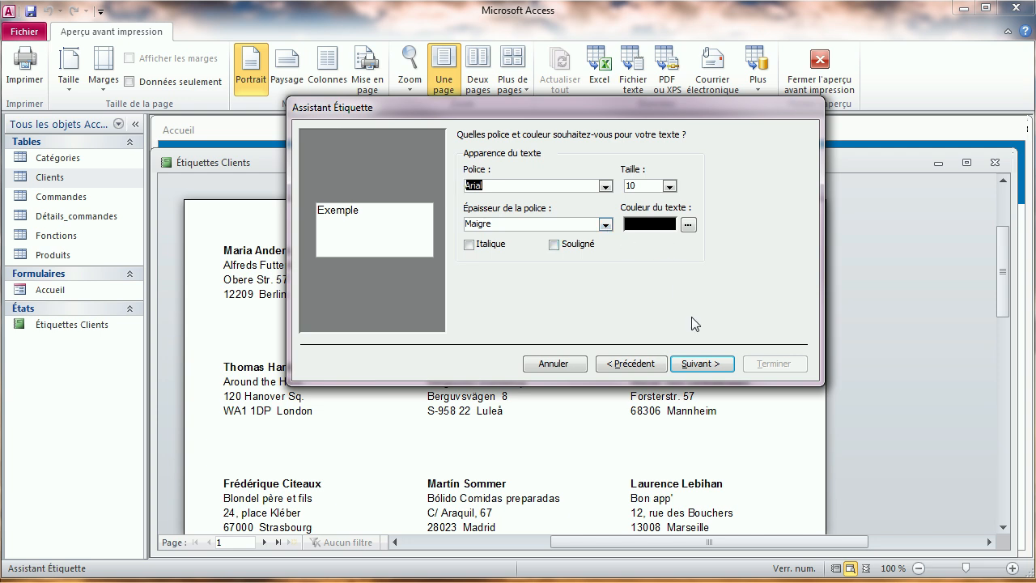
pyautogui.click(696, 363)
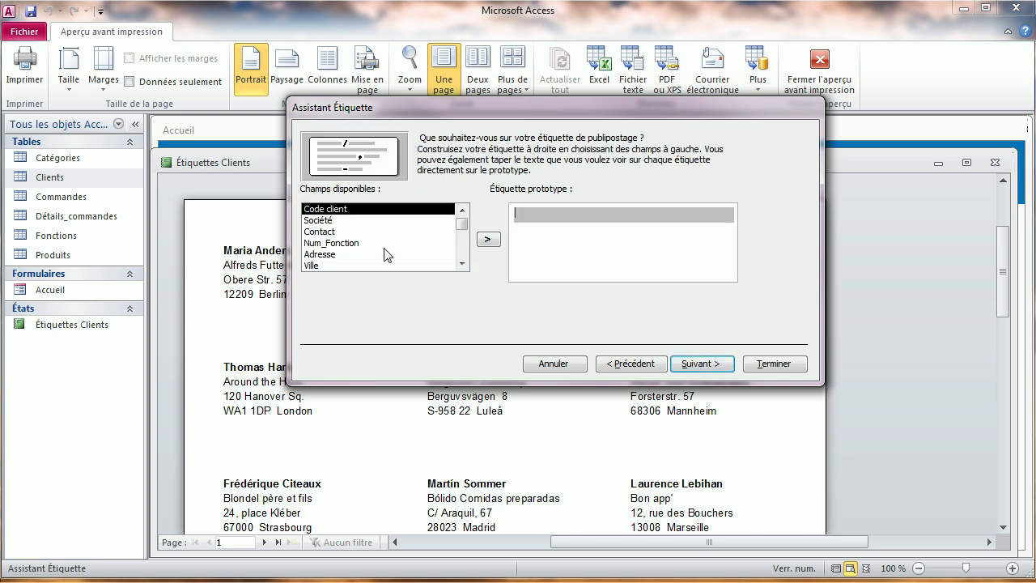
# Add the Société, Contact and Adresse fields to the label prototype, each on its own line
pyautogui.click(358, 221)
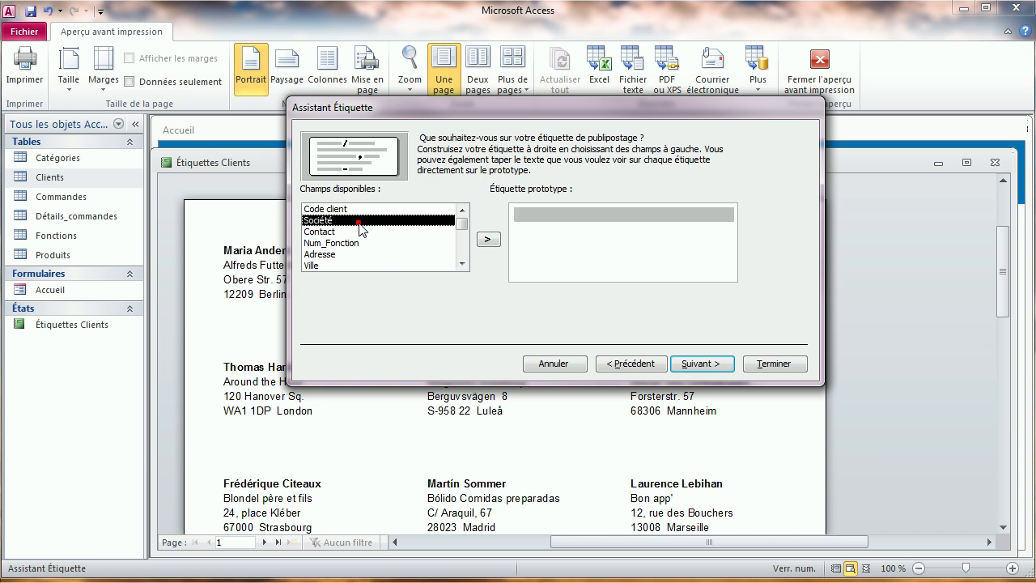
pyautogui.click(487, 239)
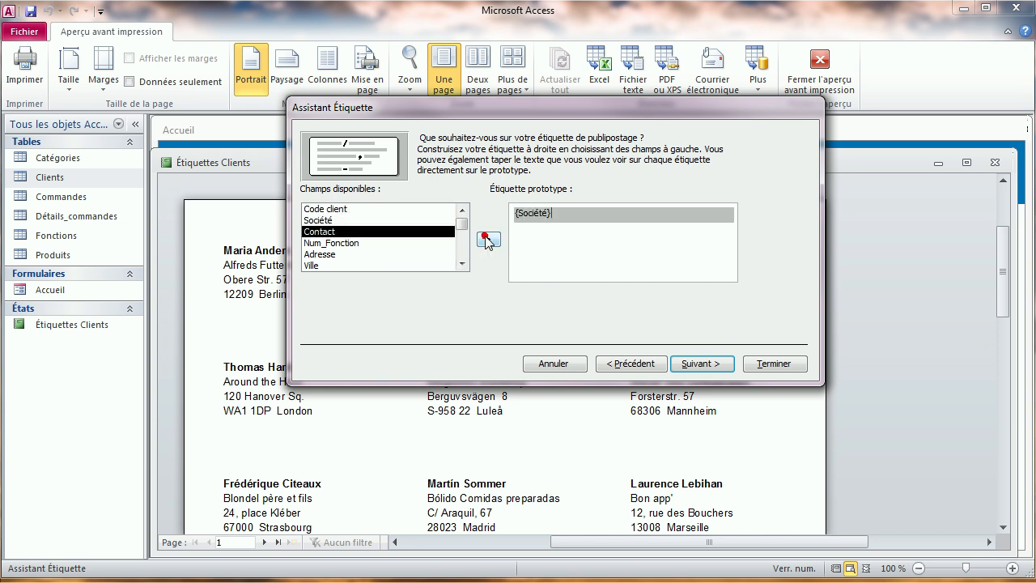
pyautogui.press('Return')
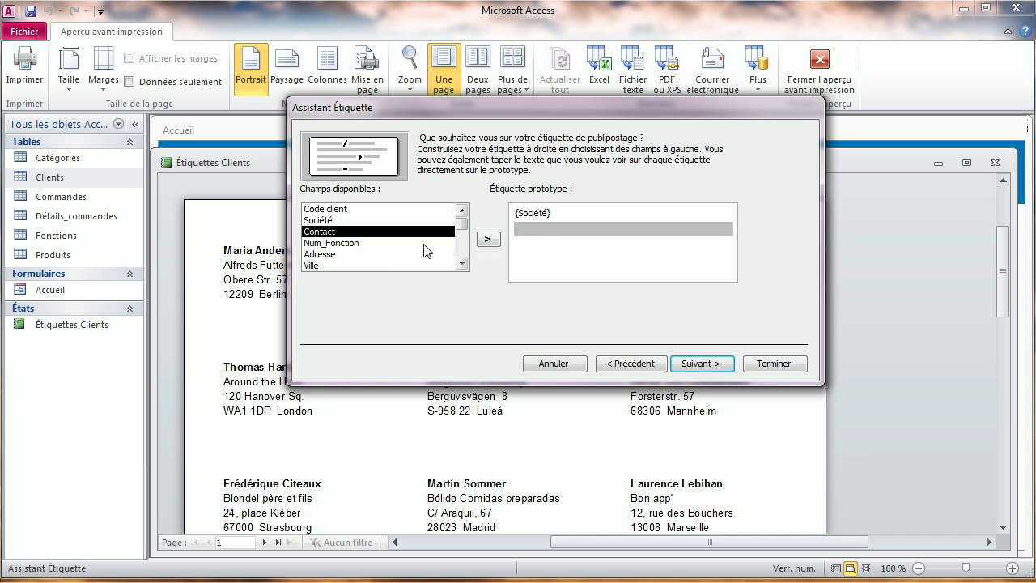
pyautogui.click(372, 231)
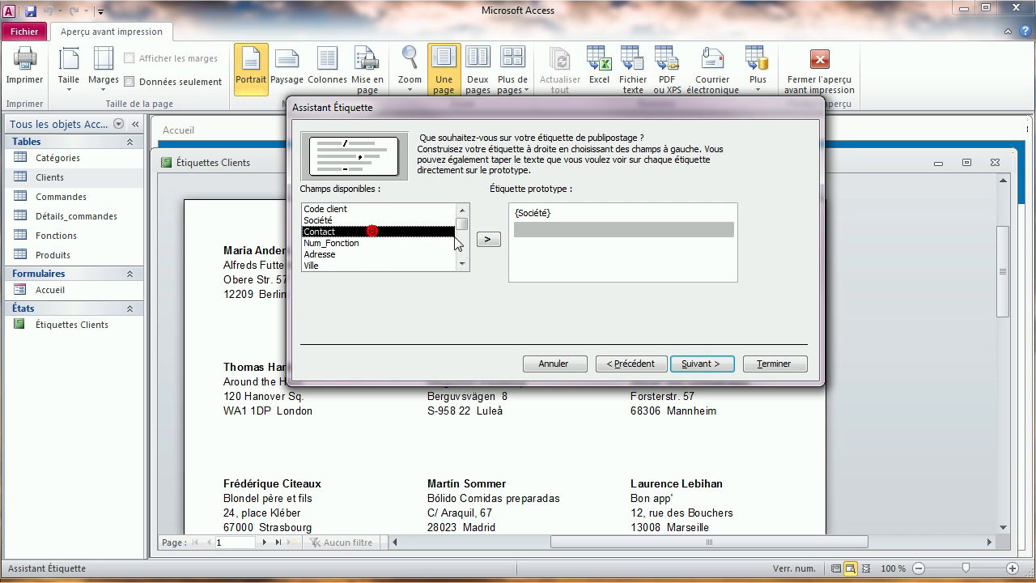
pyautogui.click(488, 239)
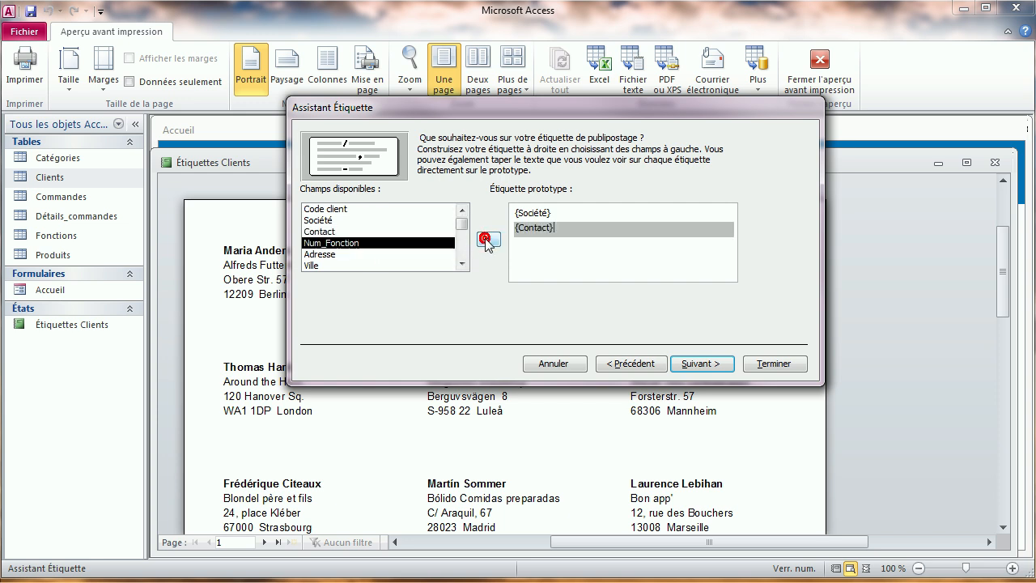
pyautogui.press('Return')
pyautogui.click(382, 254)
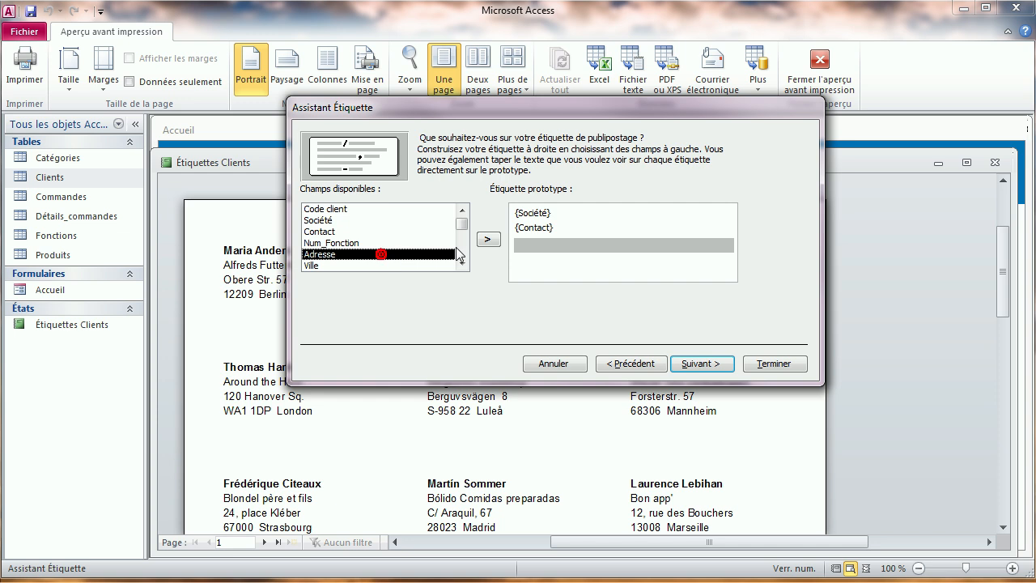
pyautogui.click(487, 239)
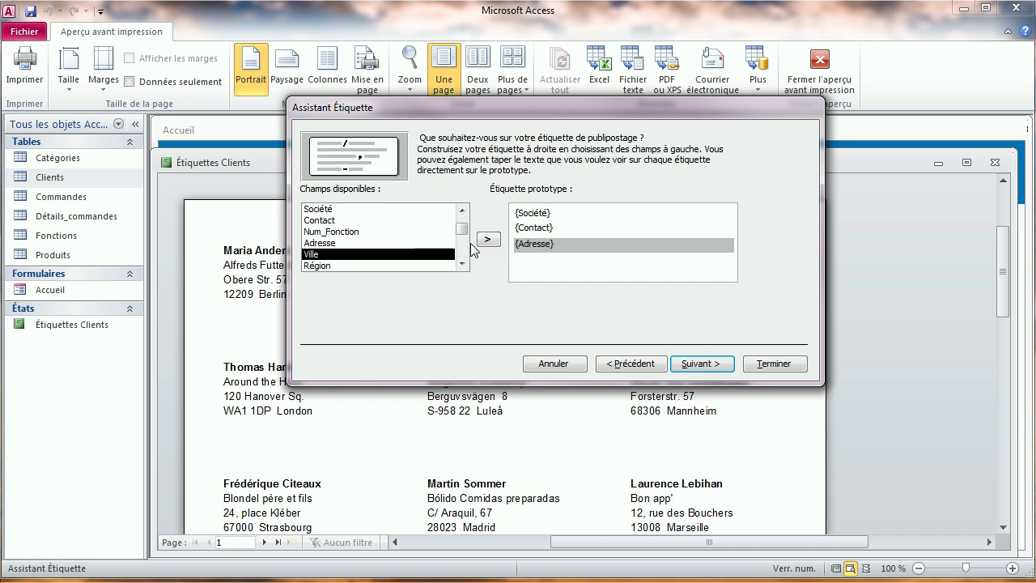
# Add a fourth line to the label prototype with the Code postal and Ville fields, separated by spaces
pyautogui.press('Return')
pyautogui.click(462, 262)
pyautogui.click(463, 262)
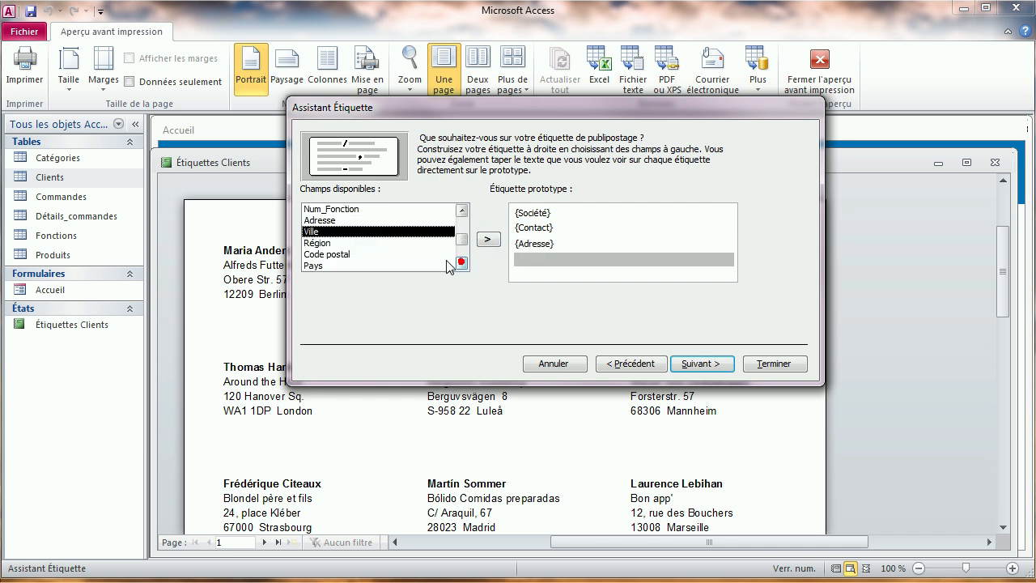
pyautogui.click(402, 256)
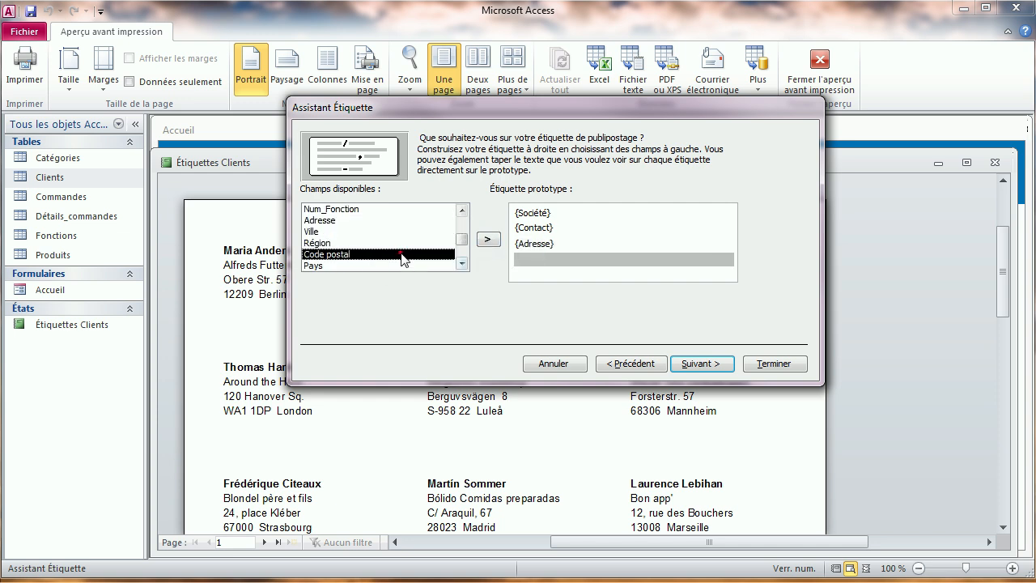
pyautogui.click(487, 240)
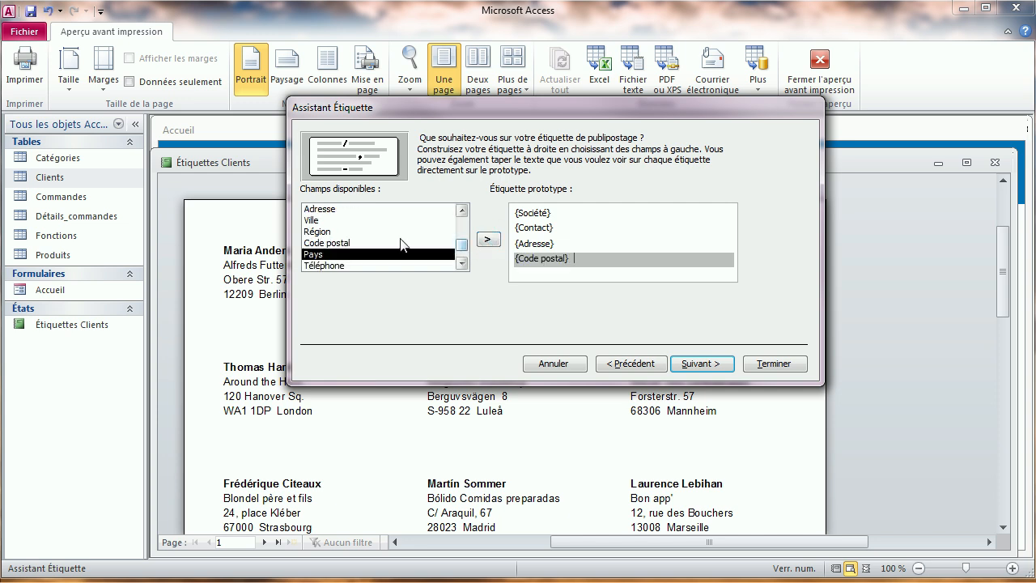
pyautogui.click(389, 220)
pyautogui.click(487, 240)
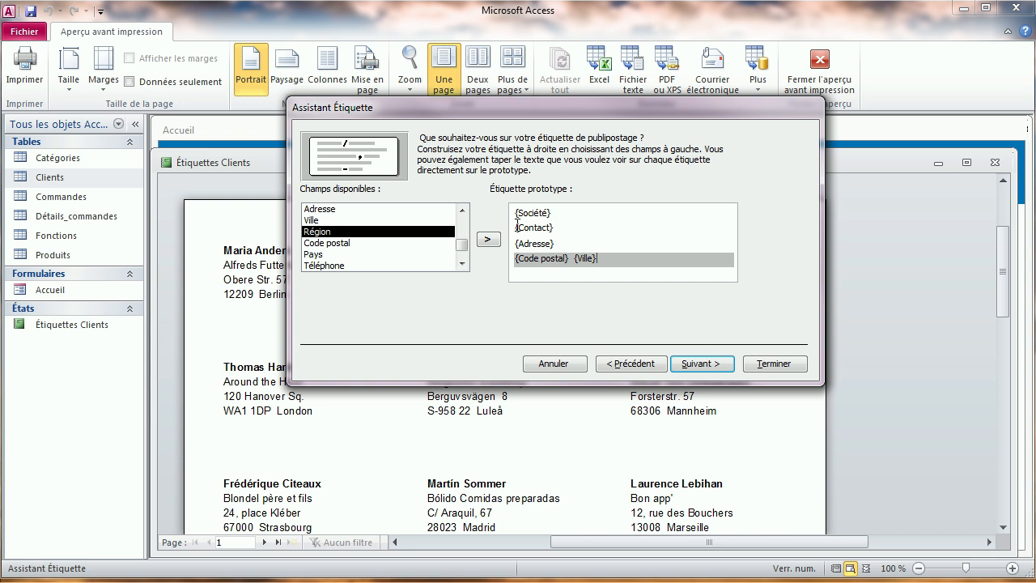
# Insert the text "M " before the Contact field in the prototype and proceed to the sorting options
pyautogui.click(515, 229)
pyautogui.write('A')
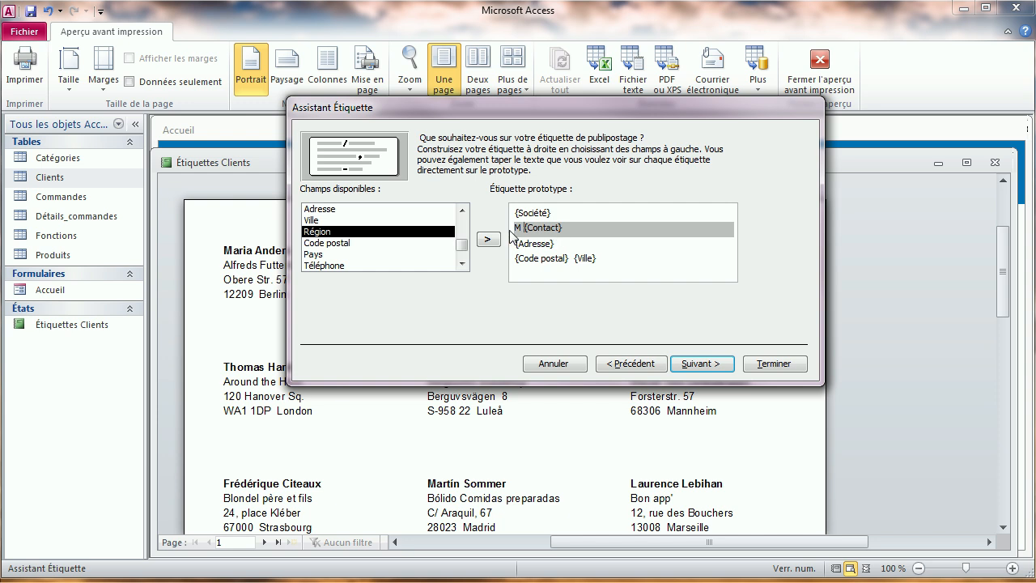
pyautogui.click(695, 365)
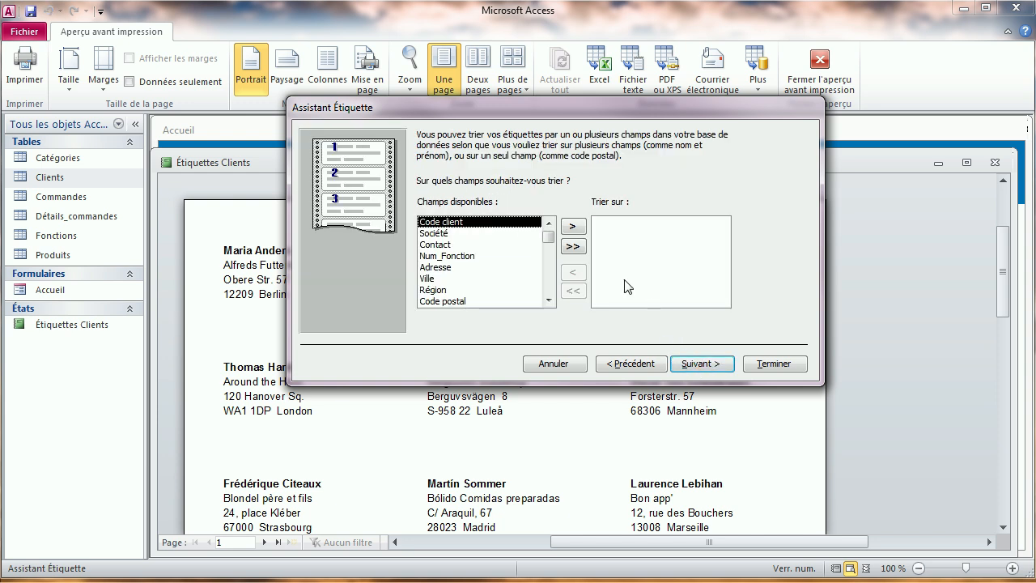
# Sort the labels by Société, proceed to the report naming page and cancel the label wizard
pyautogui.click(452, 235)
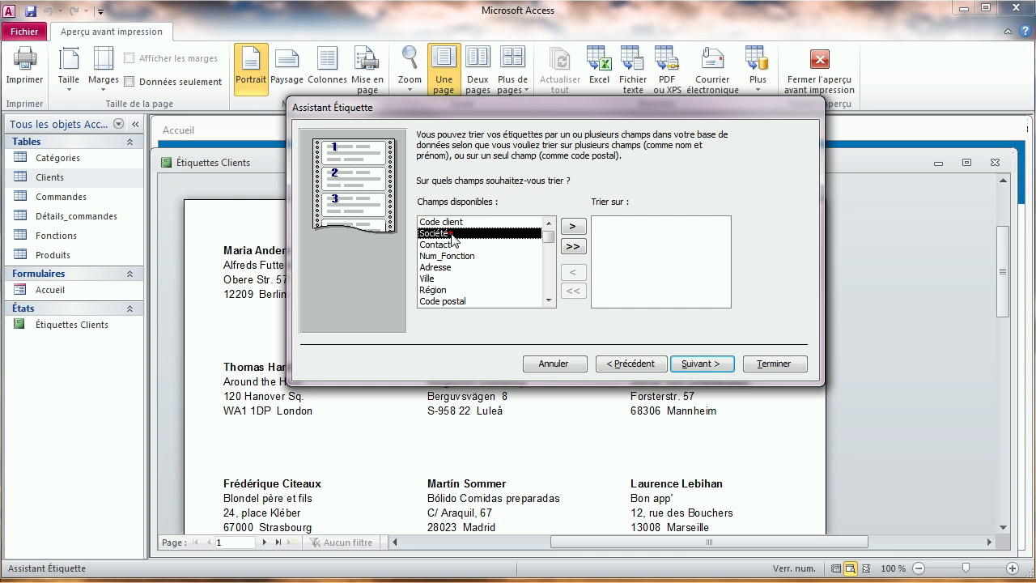
pyautogui.click(573, 226)
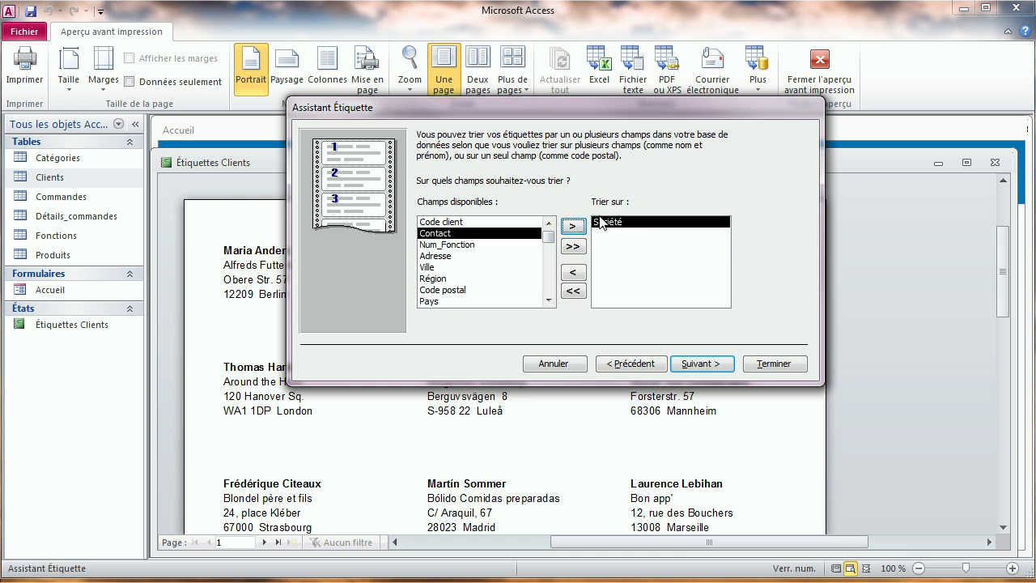
pyautogui.click(701, 365)
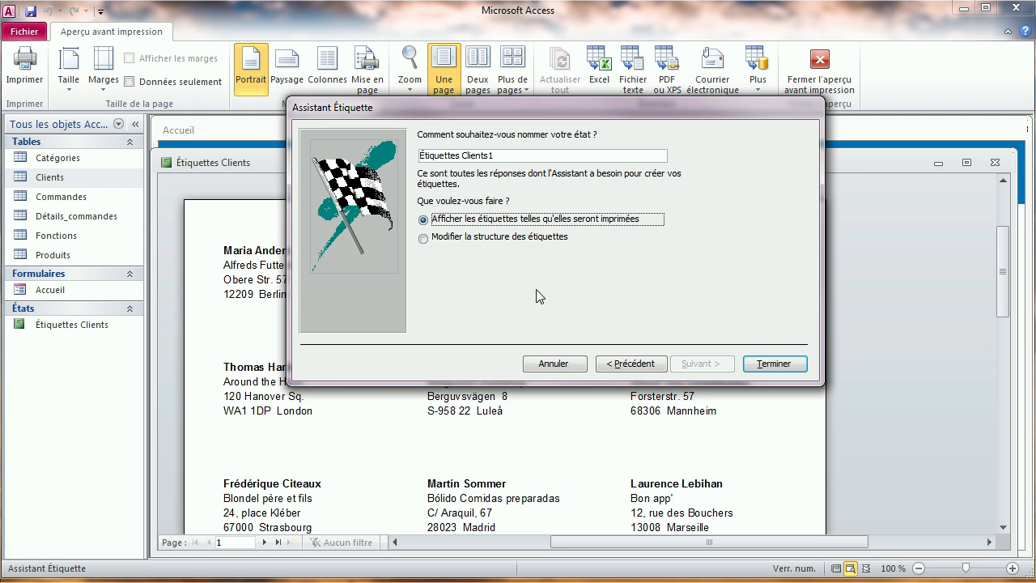
pyautogui.click(555, 366)
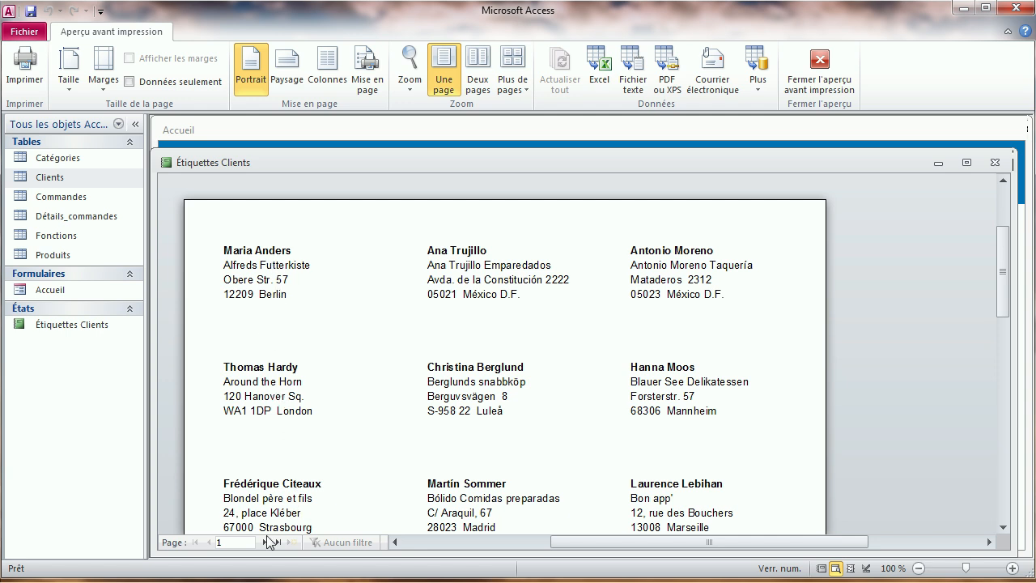
# Browse the Étiquettes Clients preview up to page 4 and return to page 1
pyautogui.click(264, 543)
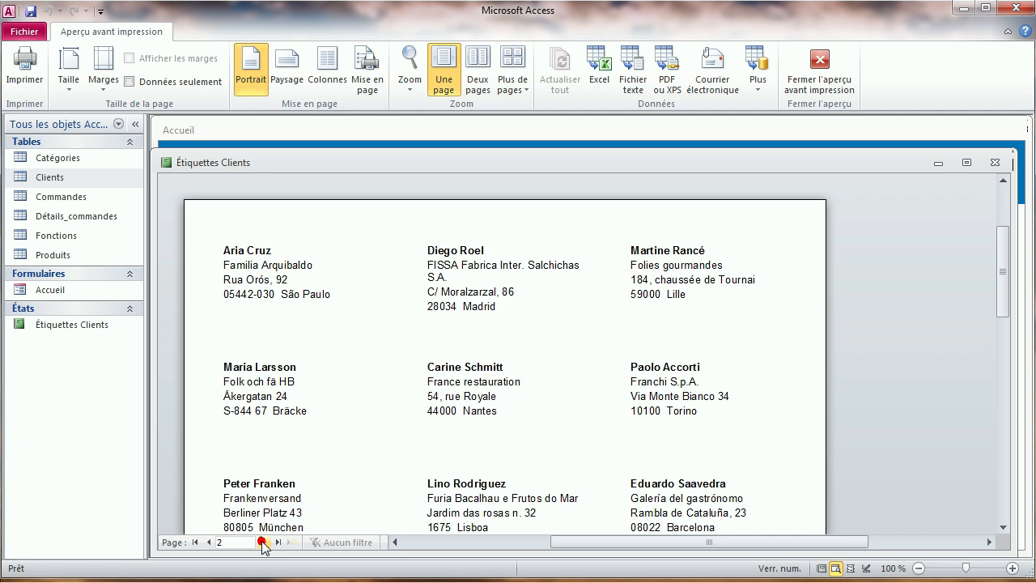
pyautogui.click(262, 542)
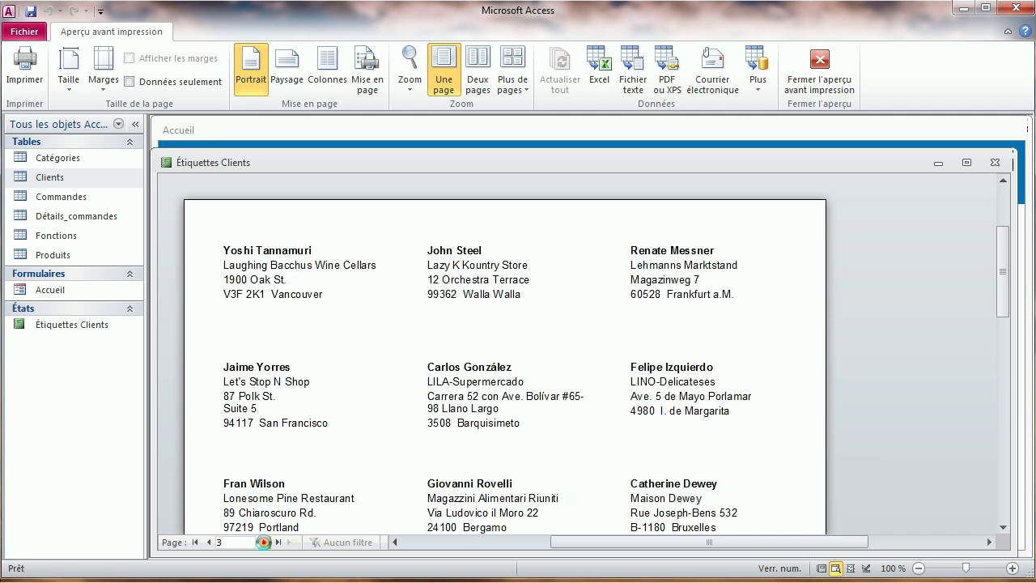
pyautogui.click(264, 542)
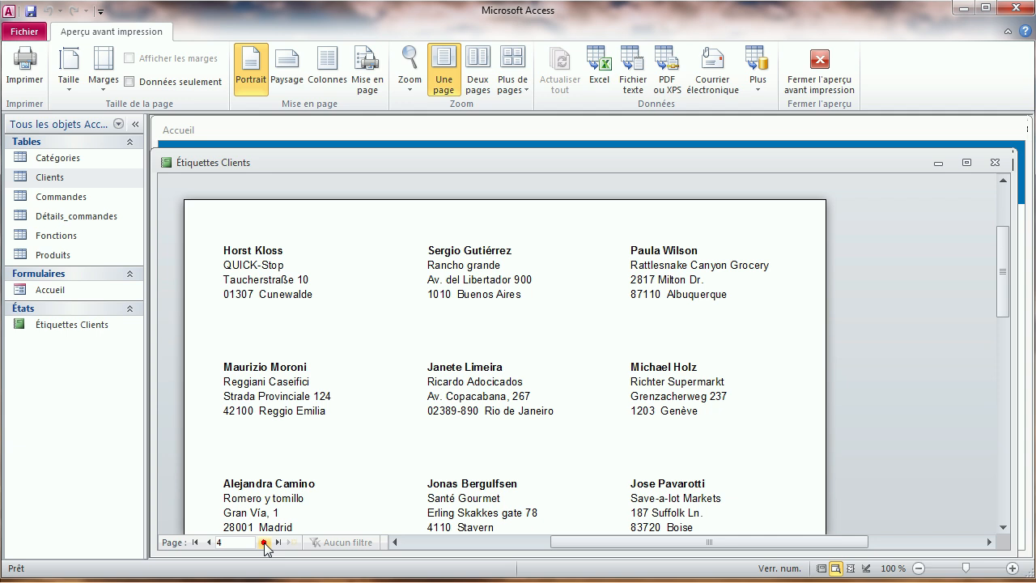
pyautogui.click(208, 542)
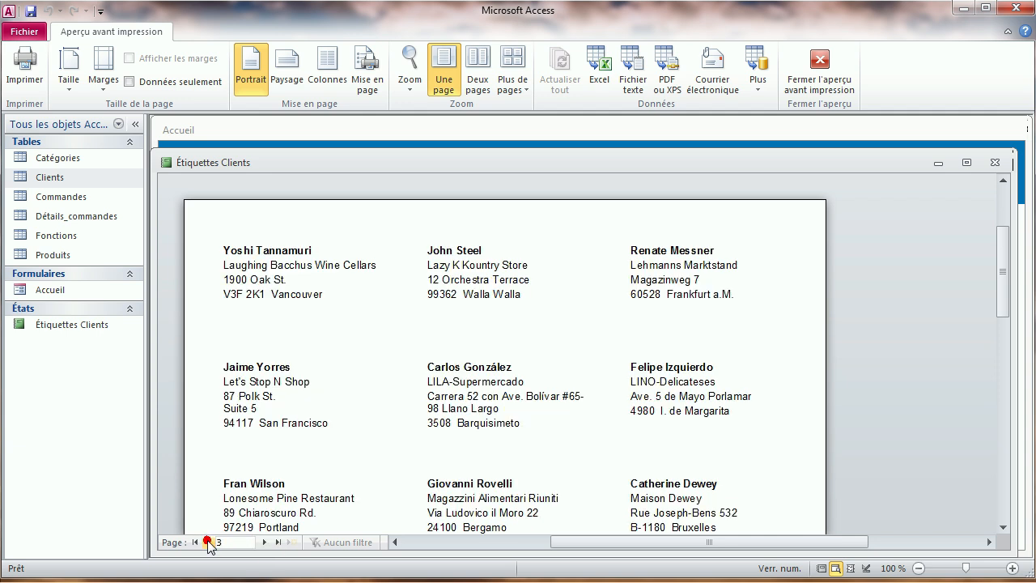
pyautogui.click(208, 543)
pyautogui.click(208, 542)
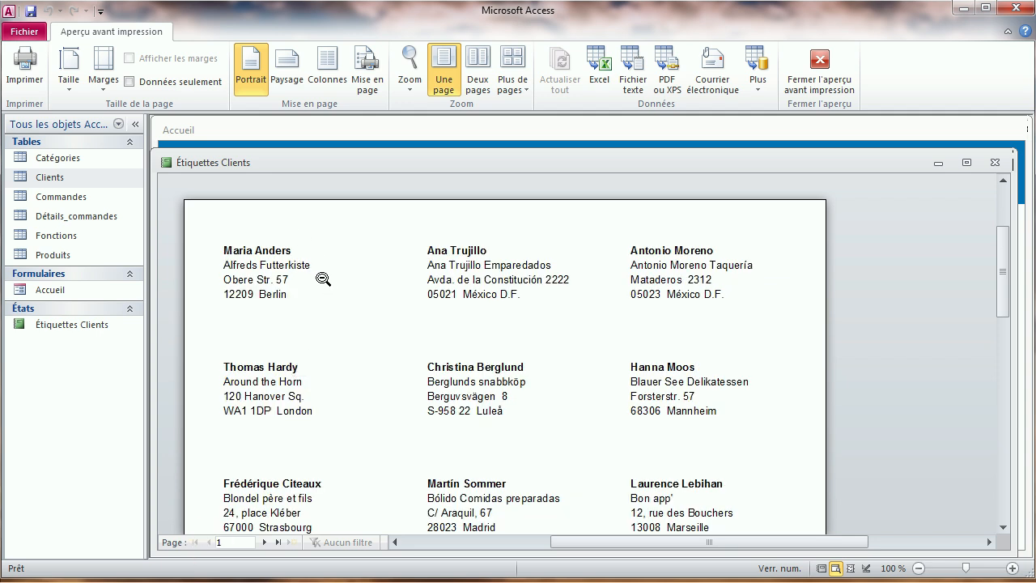
# Show the Étiquettes Clients report in Design view (Mode Création) and select the Contact field
pyautogui.rightClick(301, 252)
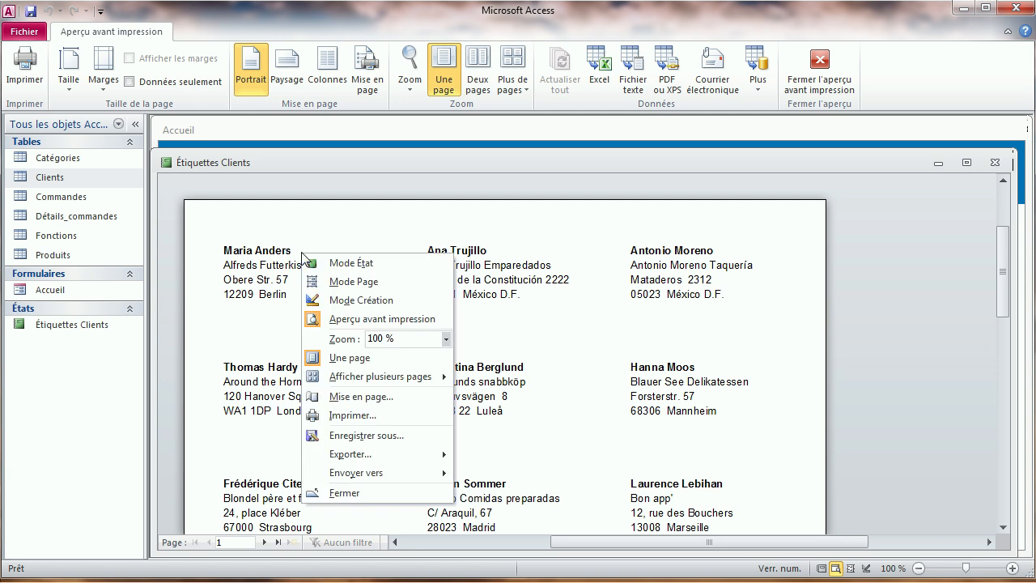
pyautogui.click(364, 300)
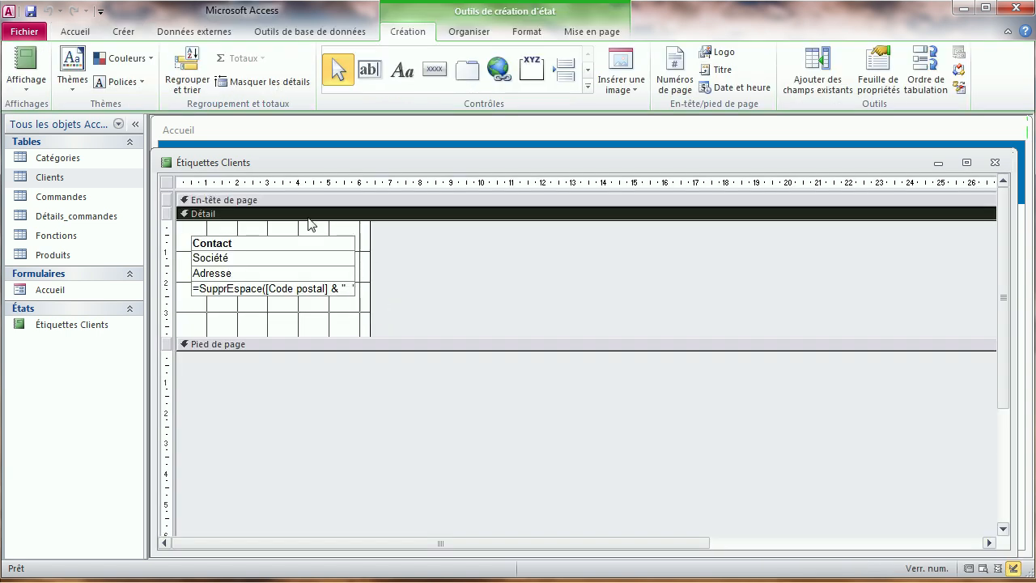
pyautogui.click(247, 248)
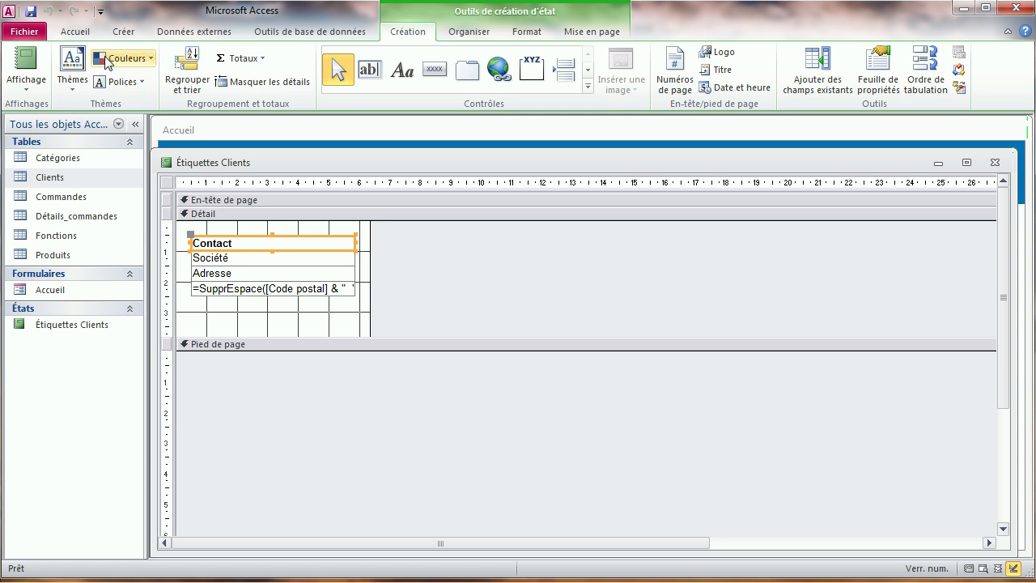
# Show the Étiquettes Clients report in print preview (Aperçu avant impression), accepting the page-space notice, and return to Design view
pyautogui.click(75, 31)
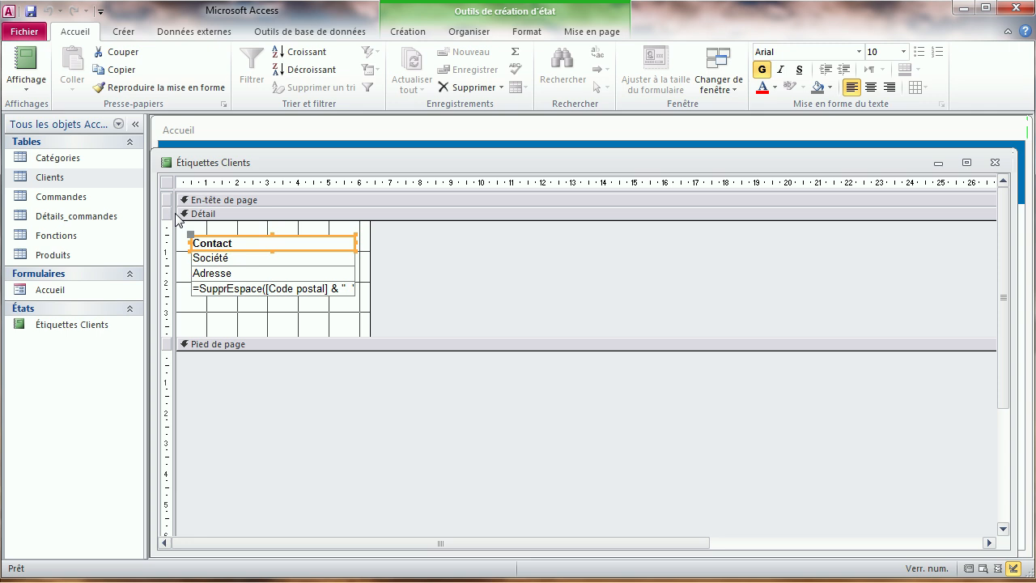
pyautogui.click(24, 91)
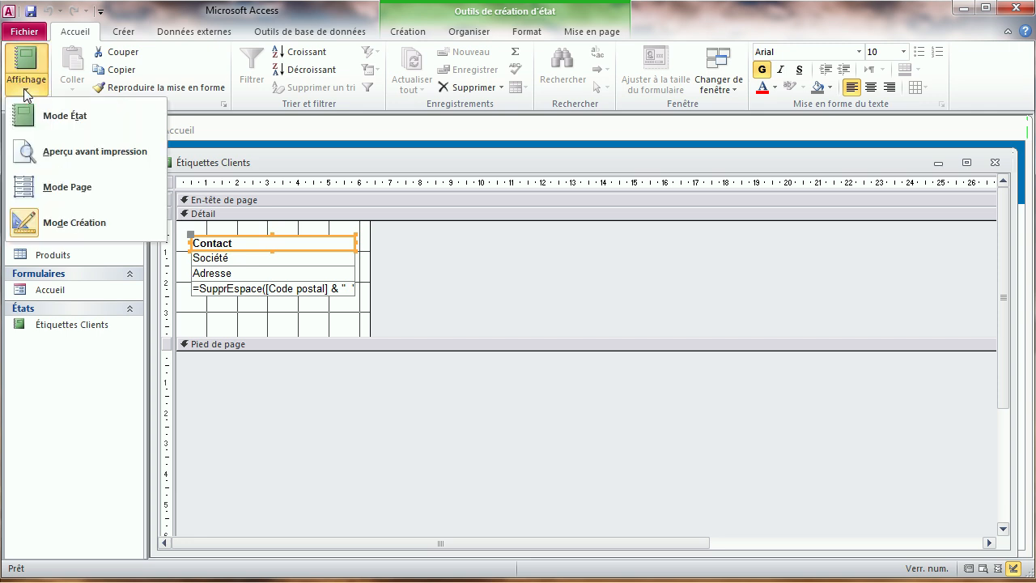
pyautogui.click(86, 154)
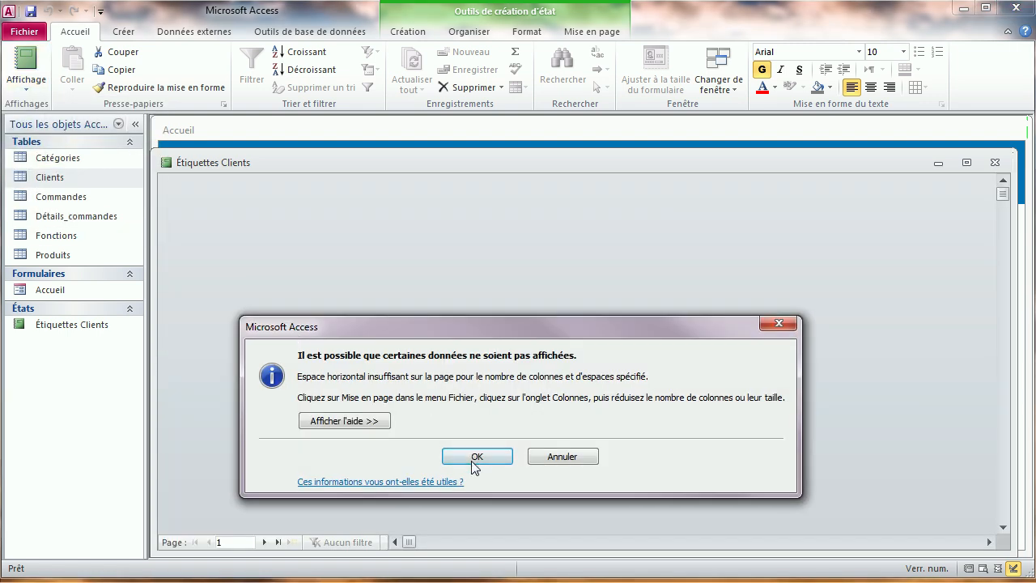
pyautogui.click(473, 454)
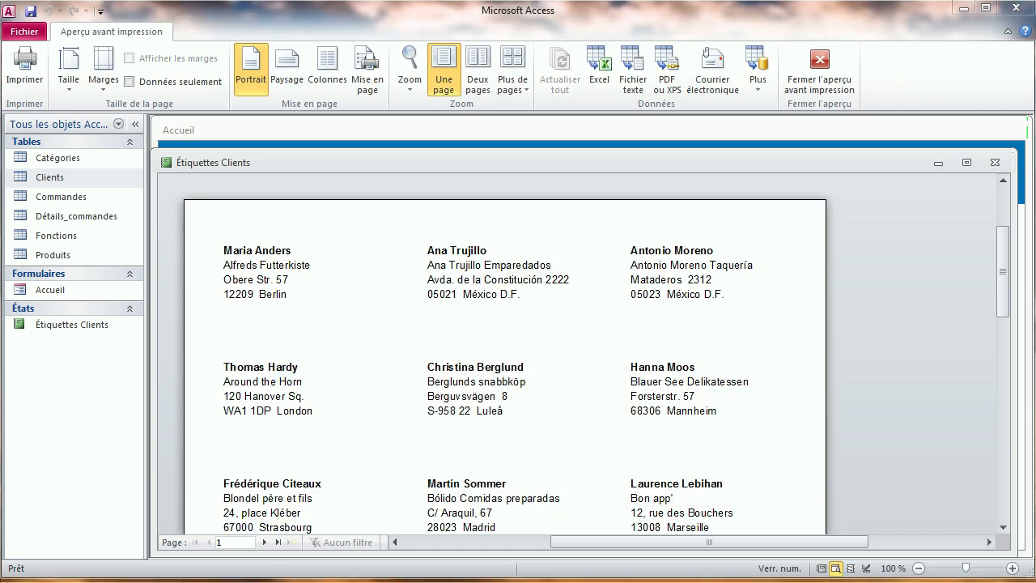
pyautogui.press('Escape')
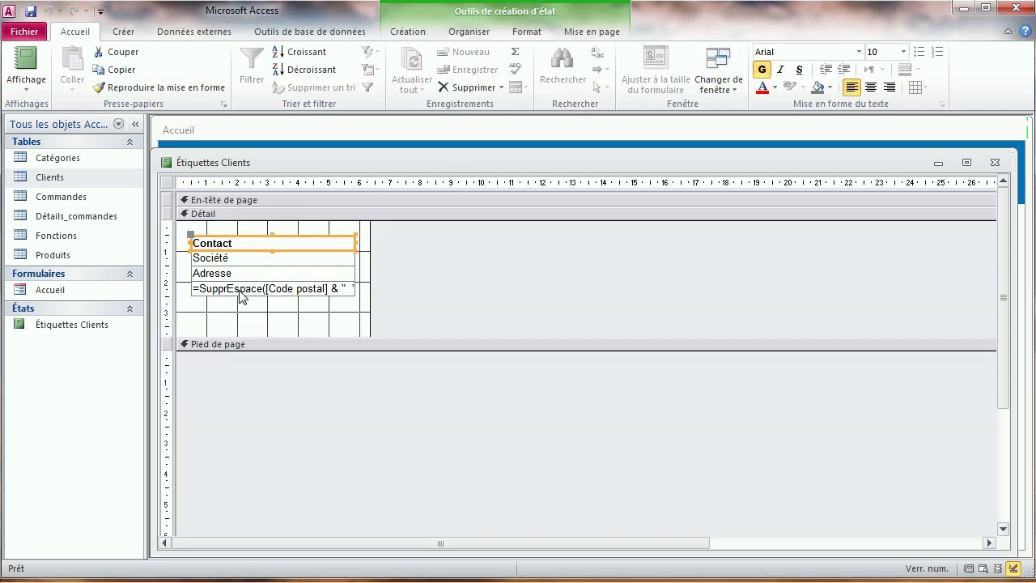
# Switch the Étiquettes Clients report from Design view back to print preview (Aperçu avant impression) and accept the page-space notice
pyautogui.click(27, 89)
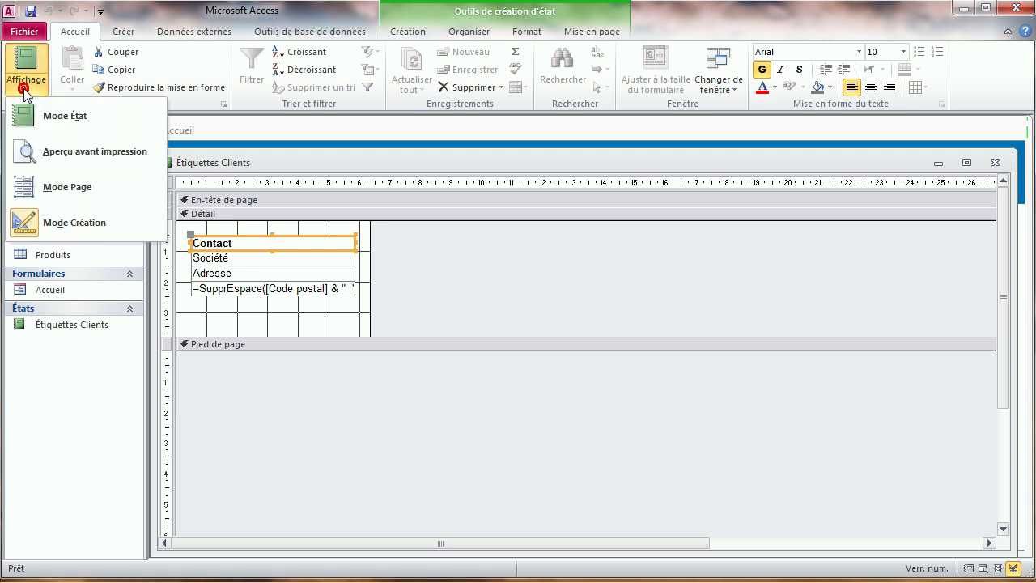
pyautogui.click(89, 160)
pyautogui.click(475, 454)
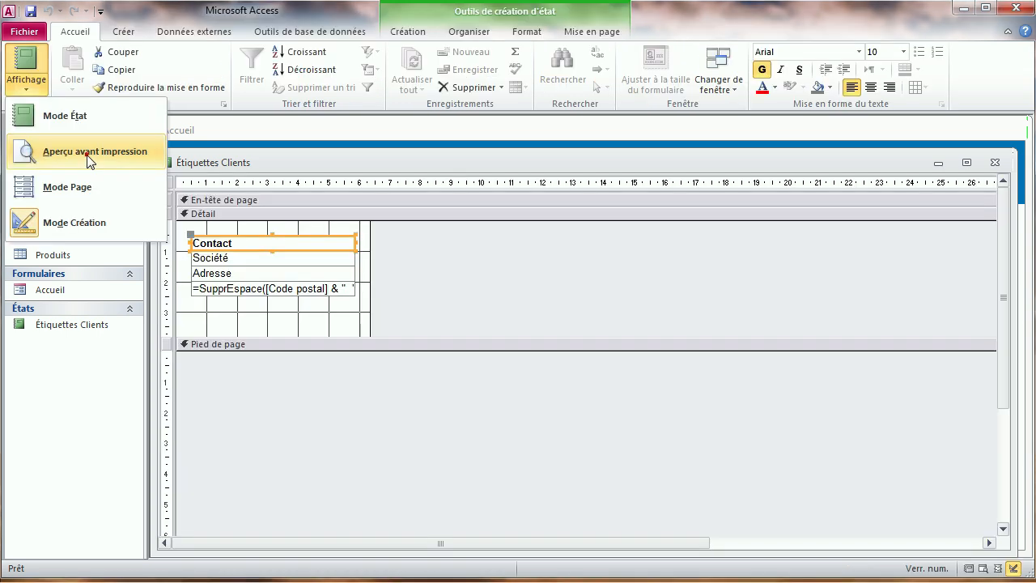
pyautogui.click(87, 158)
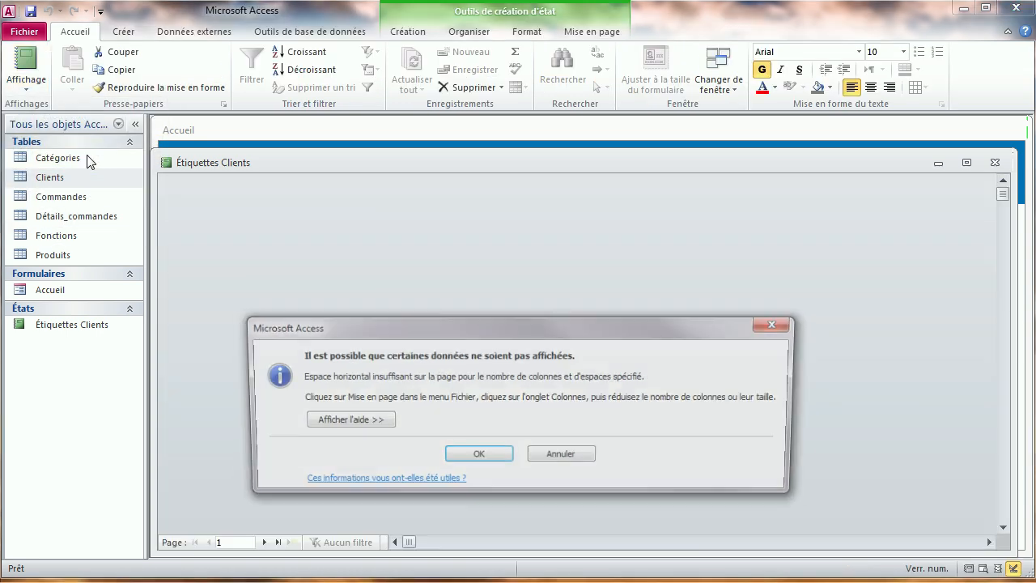
pyautogui.click(475, 456)
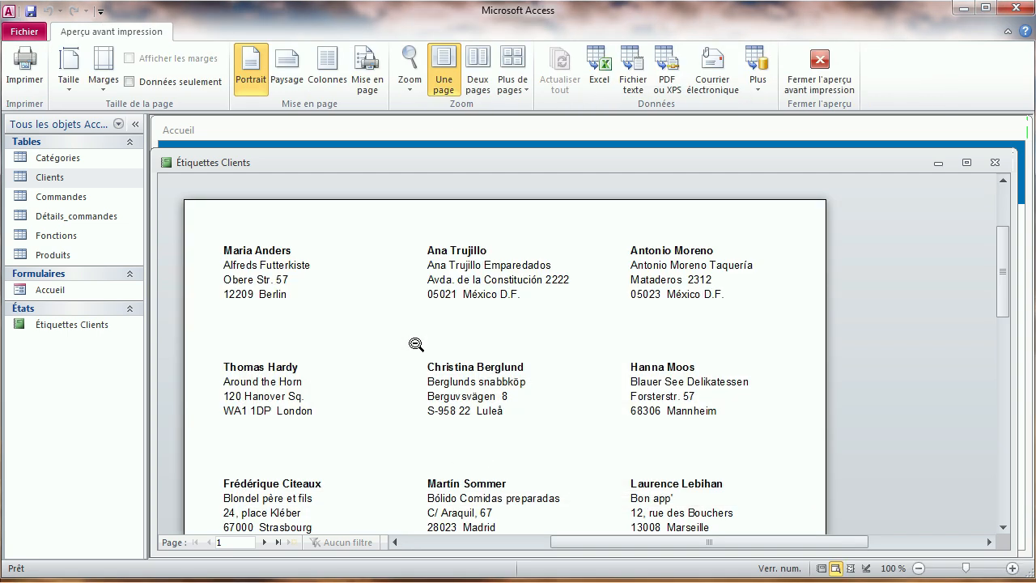